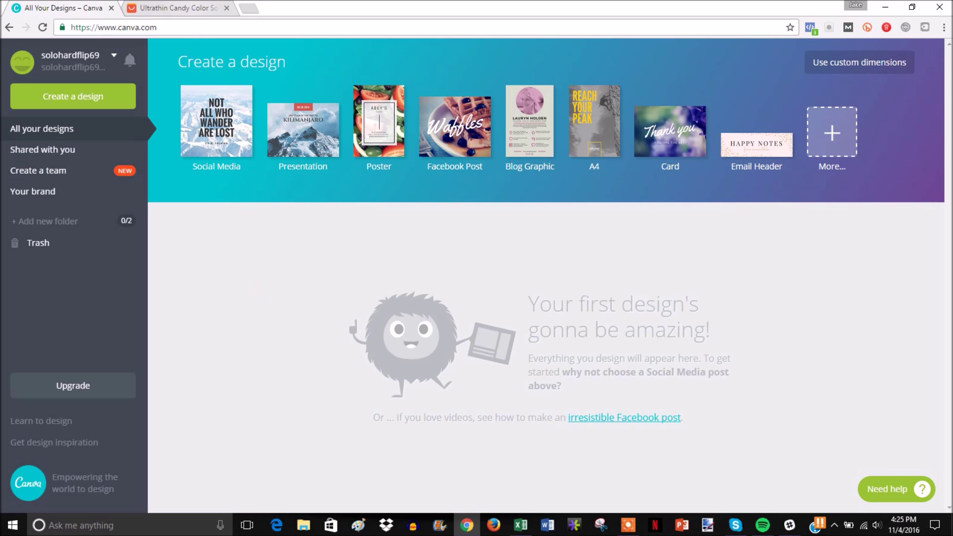
Step: Check the phone case product page, then return to the Canva designs home page
key("ctrl+Tab")
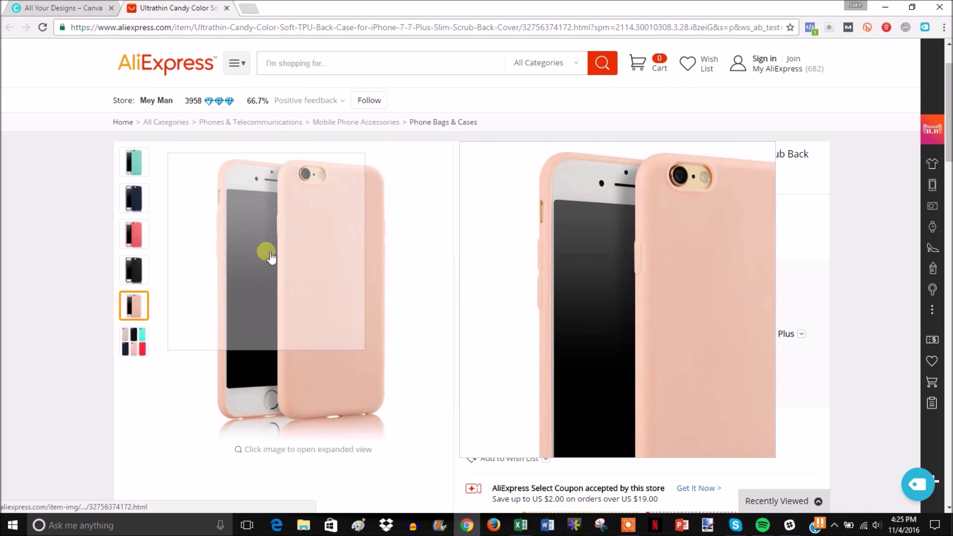
mouse_move(133, 198)
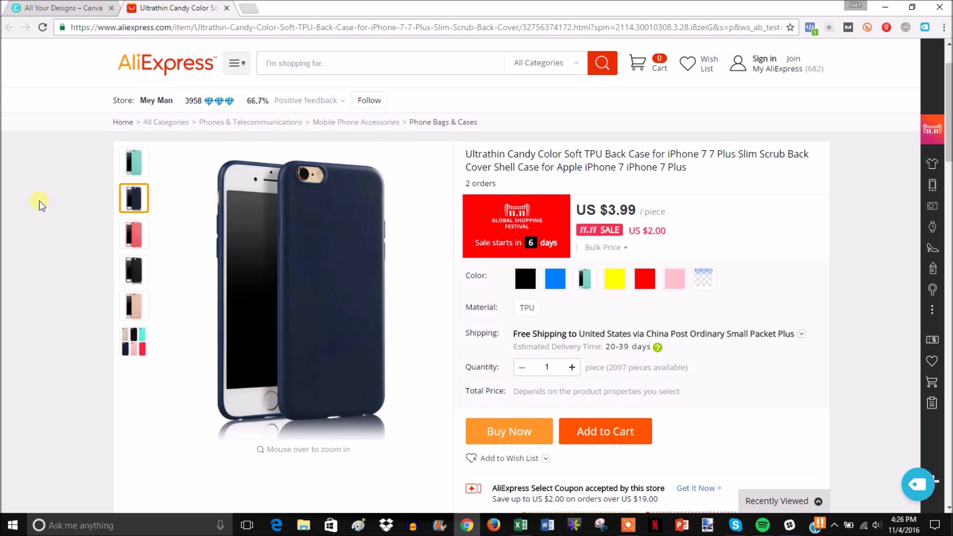
key("ctrl+shift+Tab")
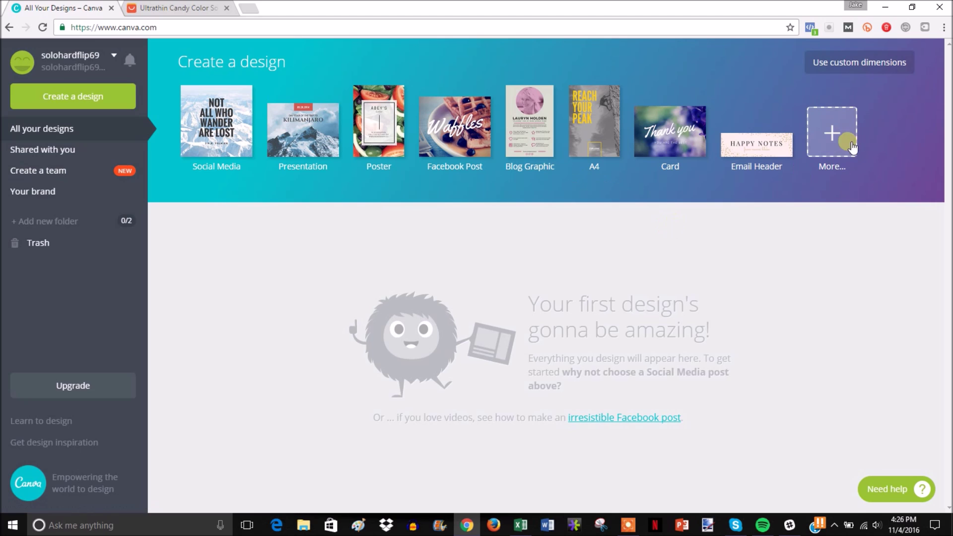
Step: Start a blank 1200 × 628 px Facebook Ad from the Ads design types
left_click(825, 145)
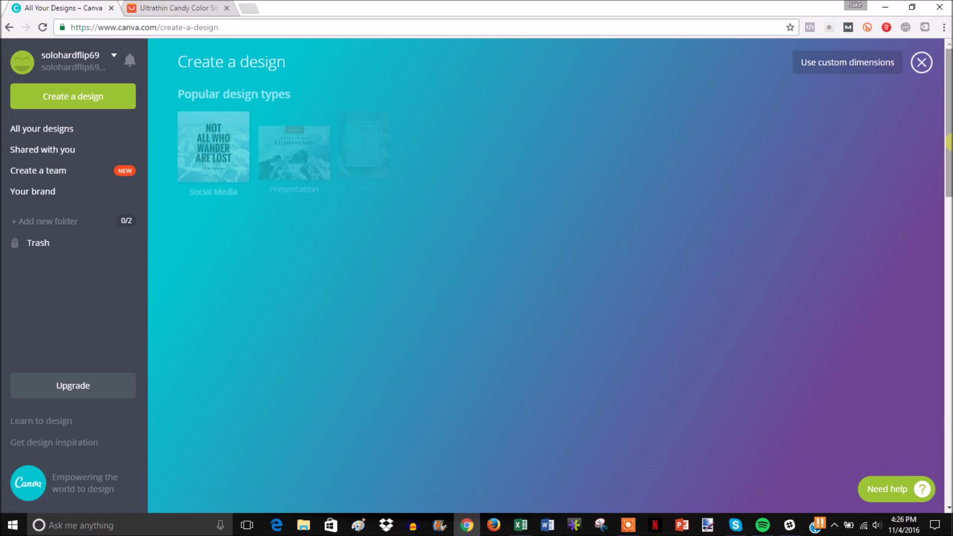
scroll(948, 190, "down", 5)
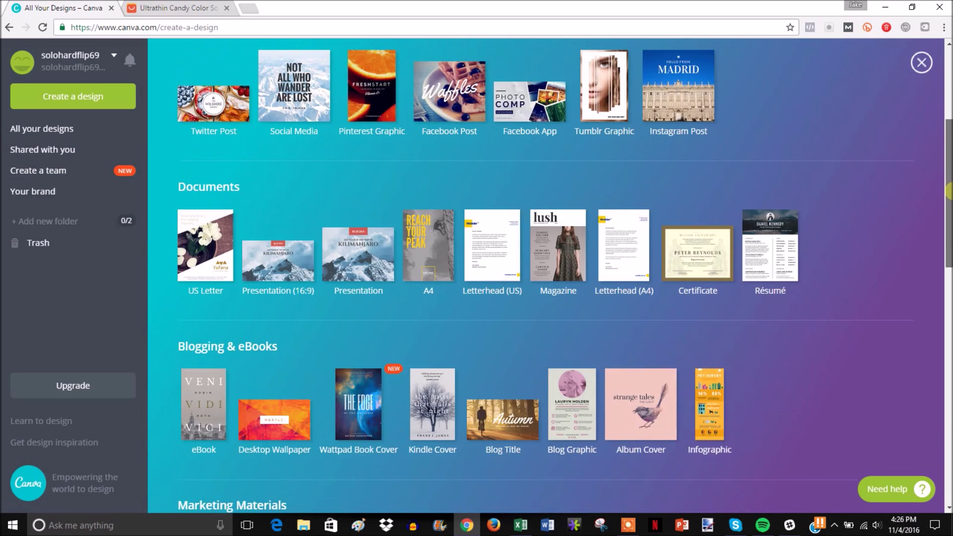
left_click_drag(949, 190, 949, 441)
left_click(176, 359)
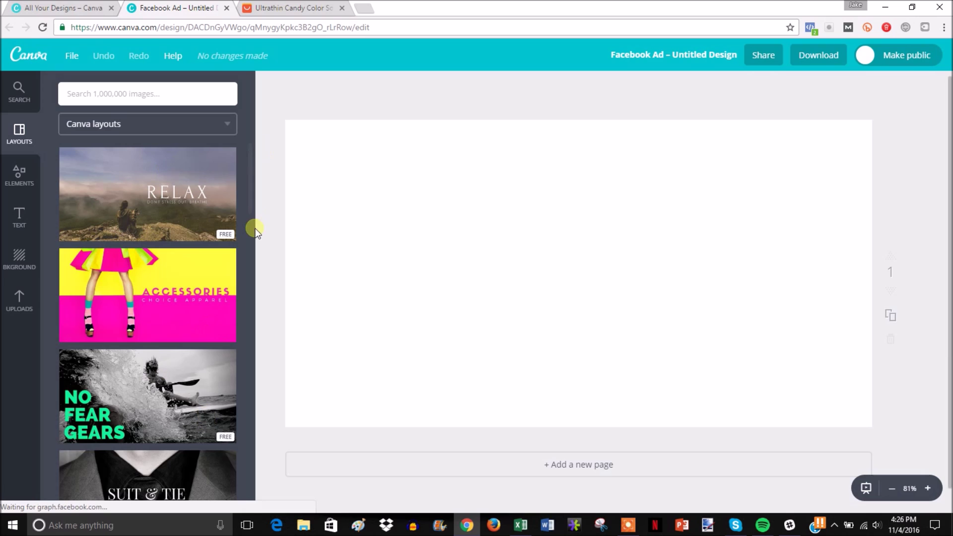
Step: Add a black-outlined square from the Elements shapes to the Facebook Ad page
left_click_drag(251, 198, 262, 173)
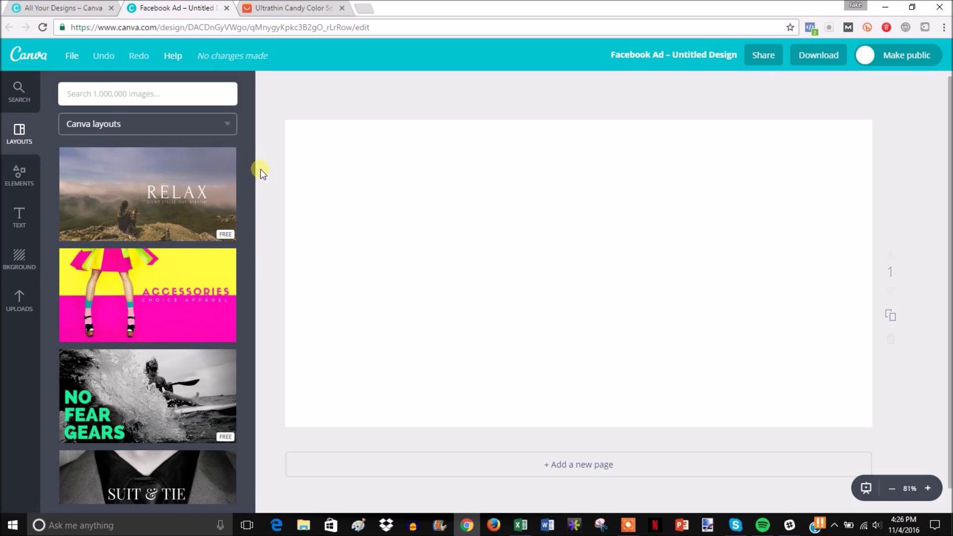
left_click(22, 180)
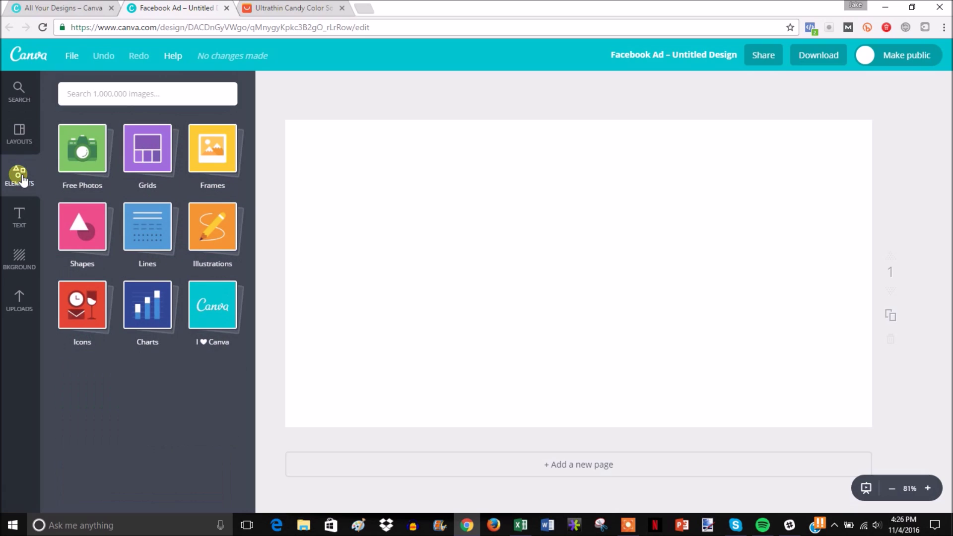
left_click(82, 227)
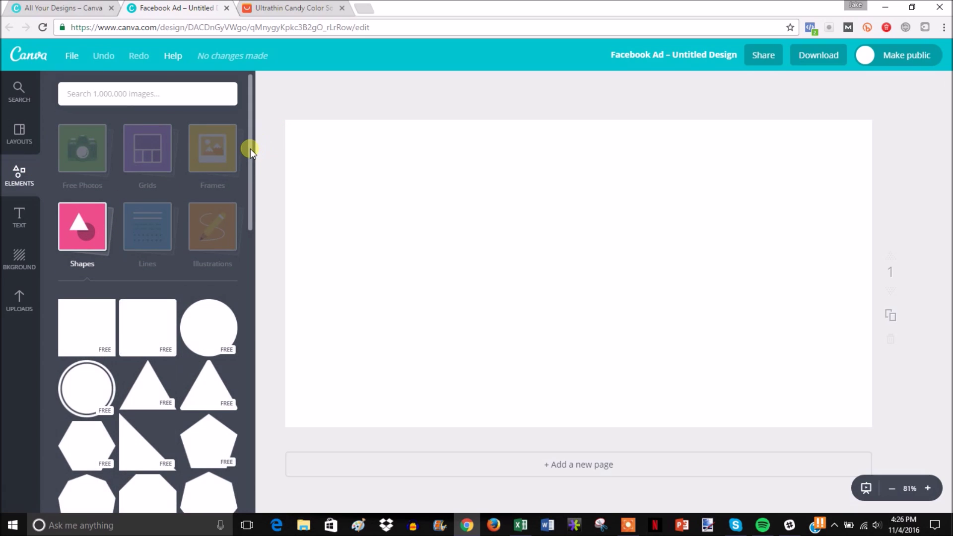
left_click_drag(250, 148, 256, 348)
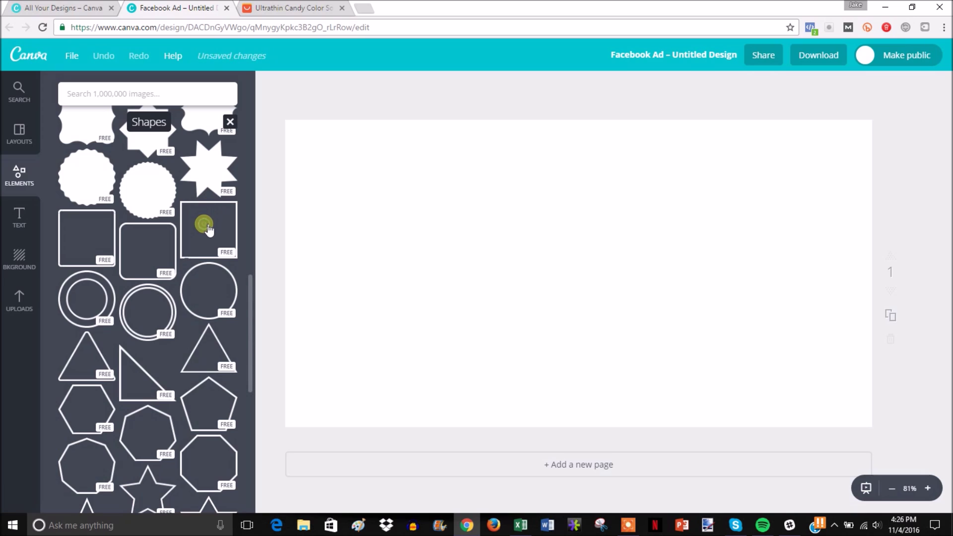
left_click(209, 230)
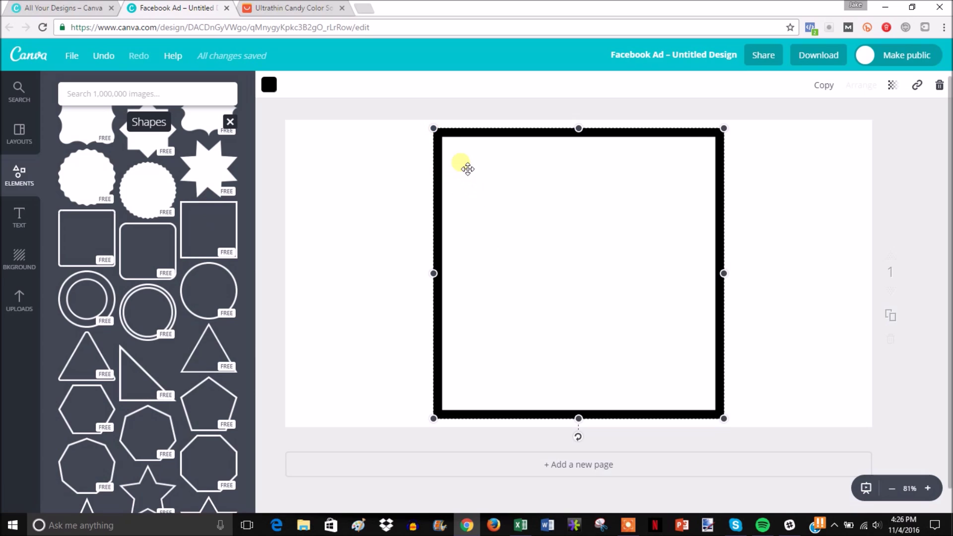
Step: Stretch the outlined square from the top-left corner to cover the whole ad page
left_click_drag(468, 169, 319, 158)
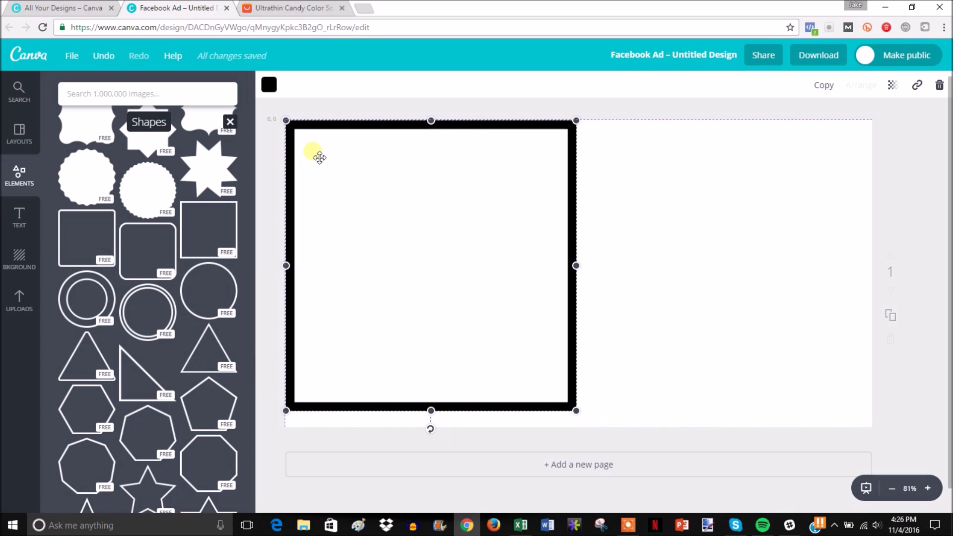
left_click_drag(431, 410, 430, 428)
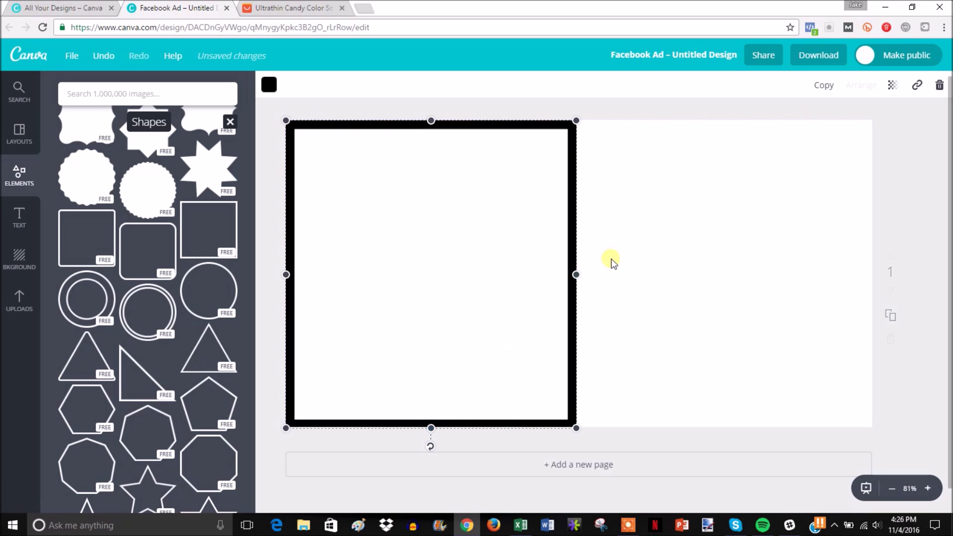
left_click_drag(575, 276, 874, 278)
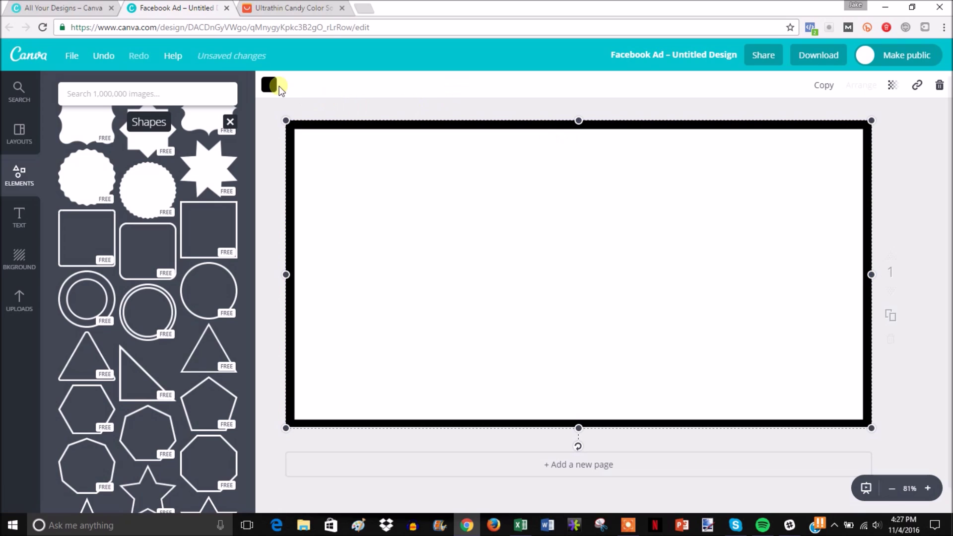
Step: Recolour the frame's border light blue
left_click(270, 85)
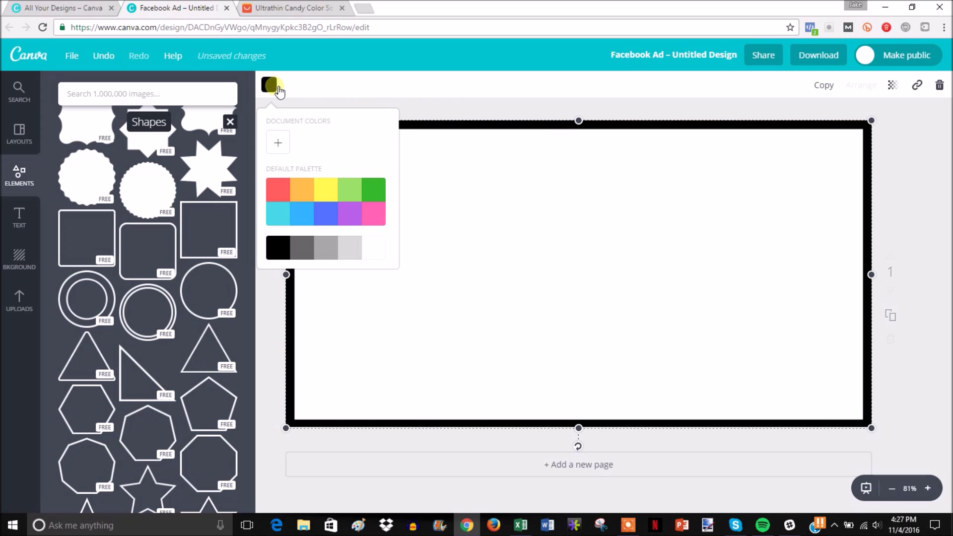
left_click(286, 195)
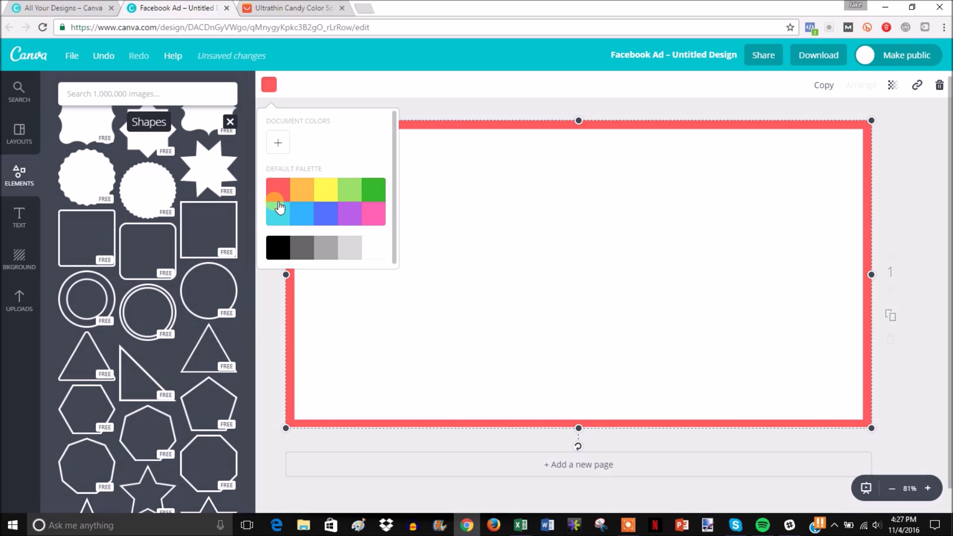
left_click(281, 214)
left_click(264, 314)
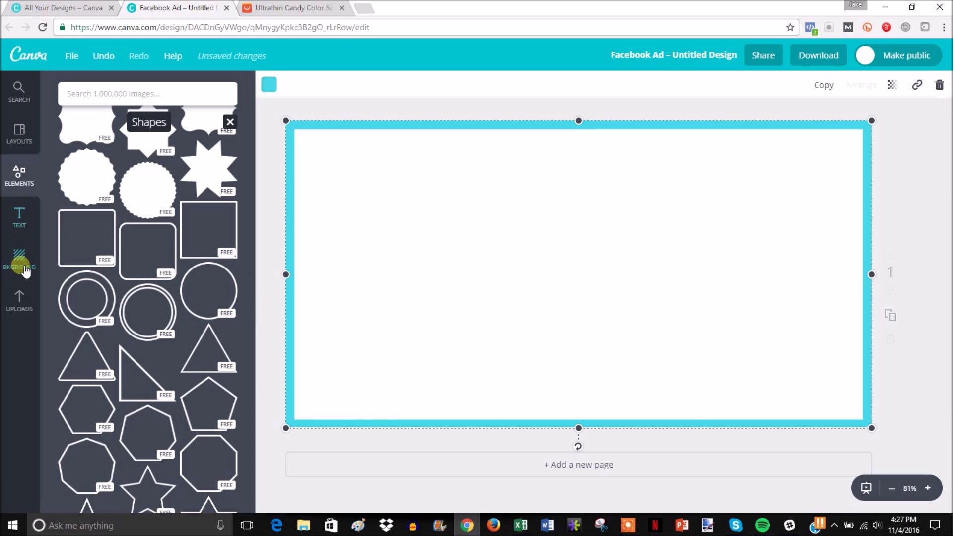
left_click(24, 297)
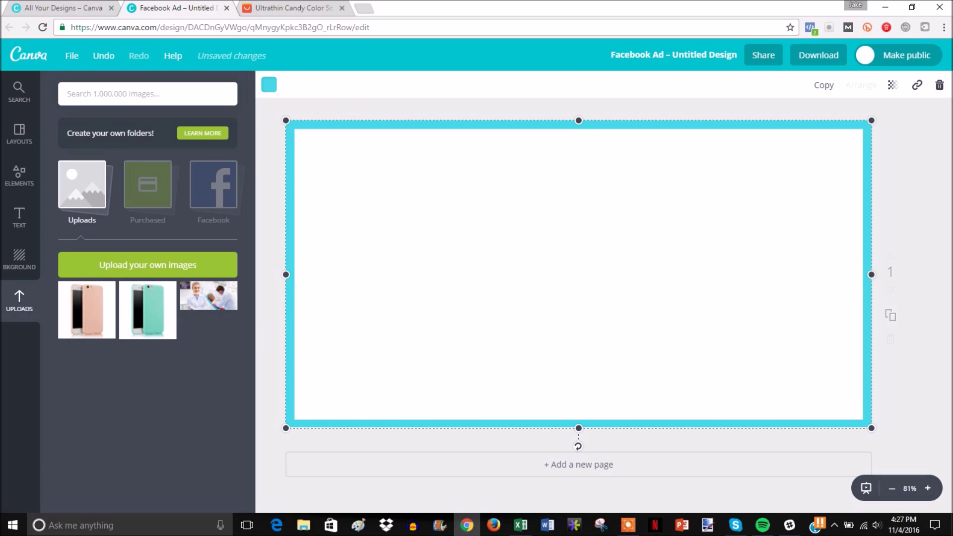
Step: Add the peach phone case photo from Uploads to the left side of the frame
left_click(293, 7)
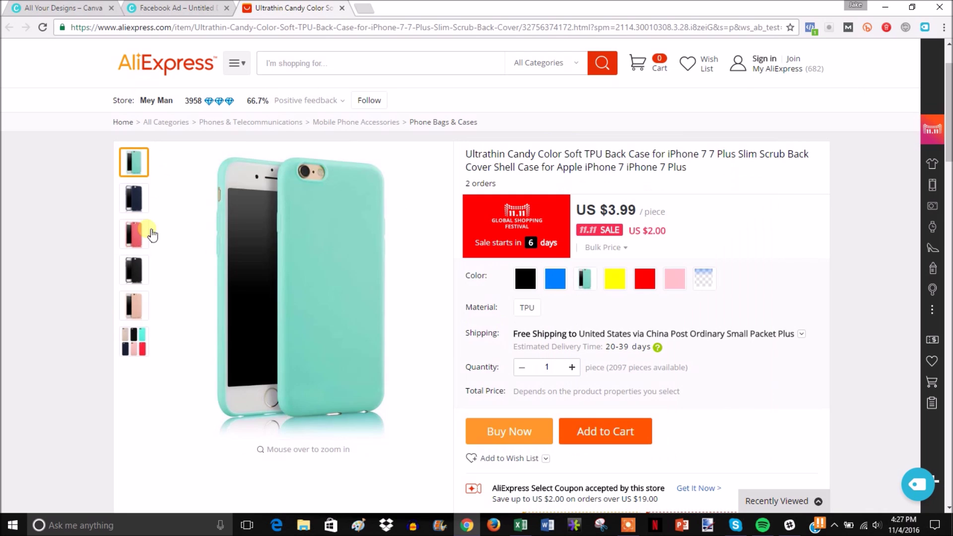
key("ctrl+shift+Tab")
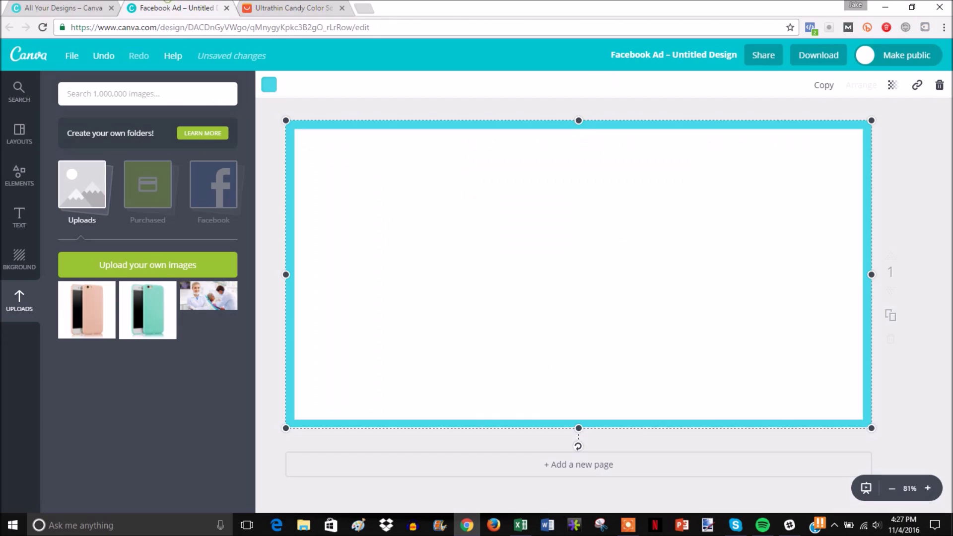
left_click(98, 324)
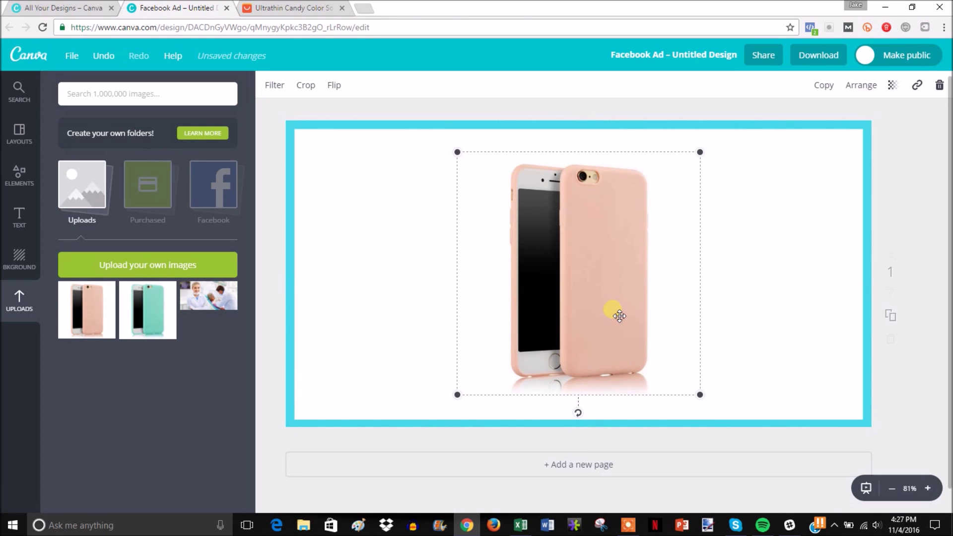
left_click_drag(592, 301, 445, 320)
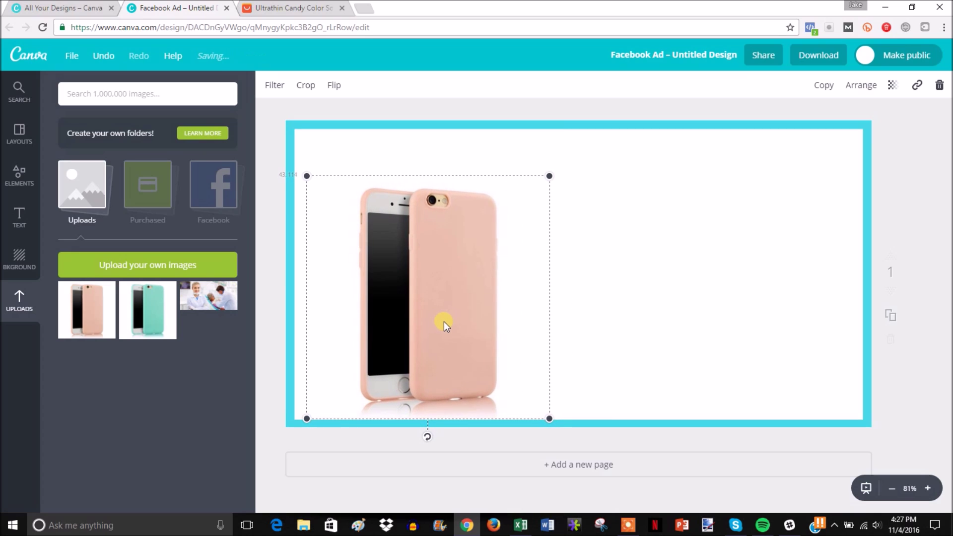
Step: Add the mint phone case photo and place it on the frame's right side
left_click(157, 315)
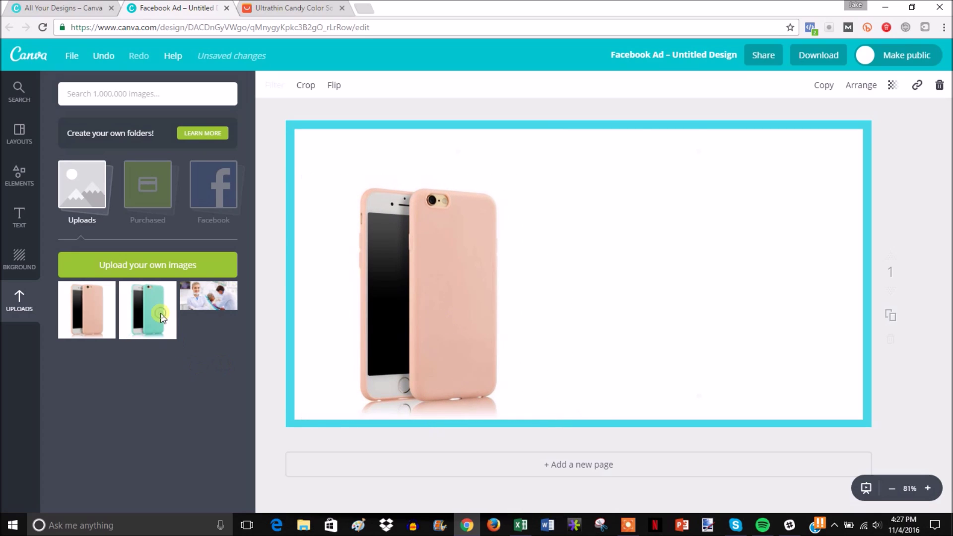
left_click_drag(613, 264, 729, 279)
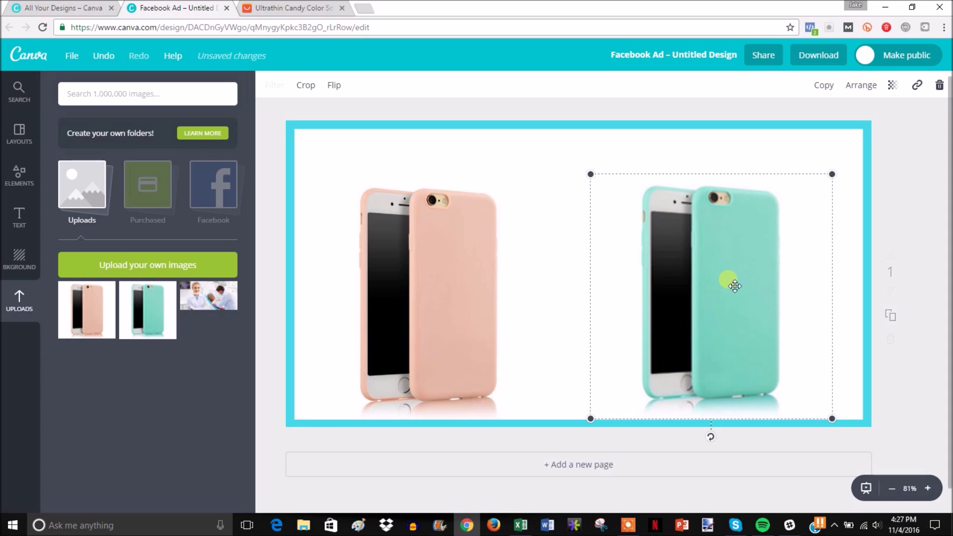
left_click(269, 420)
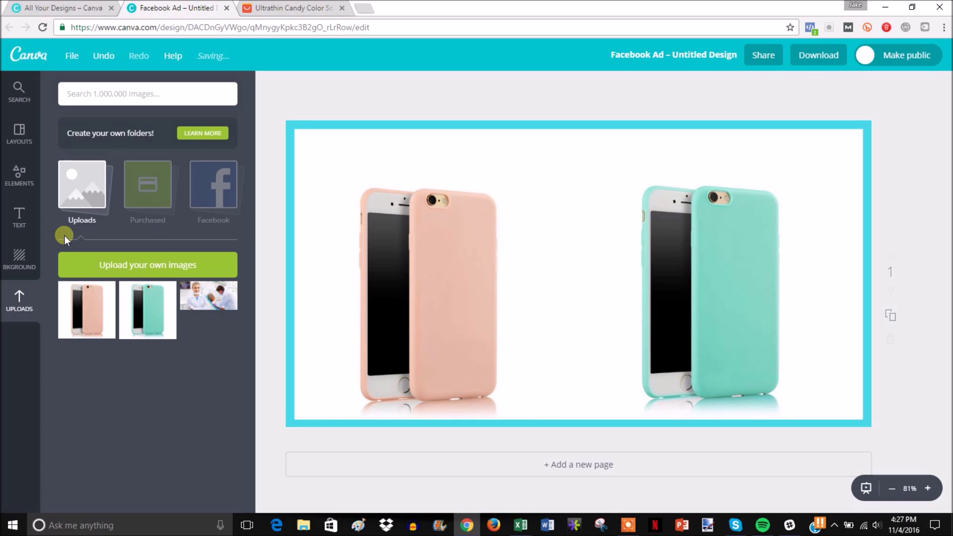
Step: Add a heading text box and move it to the top of the ad
left_click(23, 220)
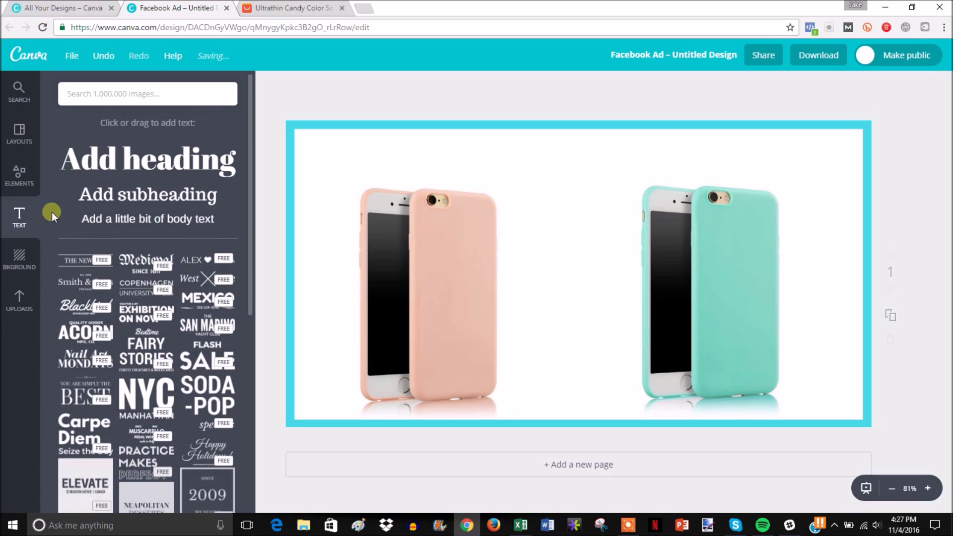
left_click(175, 165)
double_click(581, 297)
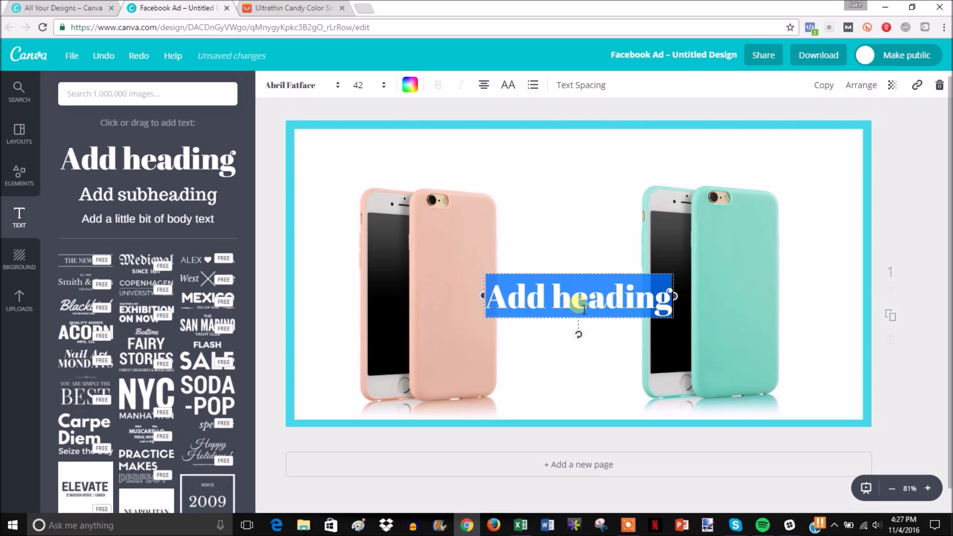
left_click_drag(585, 328, 579, 192)
Step: Replace the placeholder heading with 'Get it free, just pay for shipping!'
left_click(607, 171)
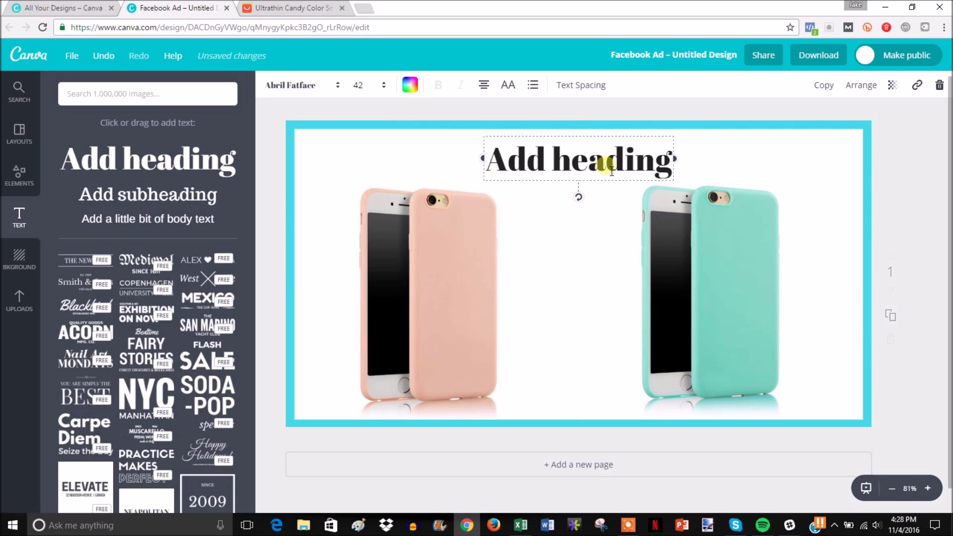
left_click_drag(677, 170, 501, 182)
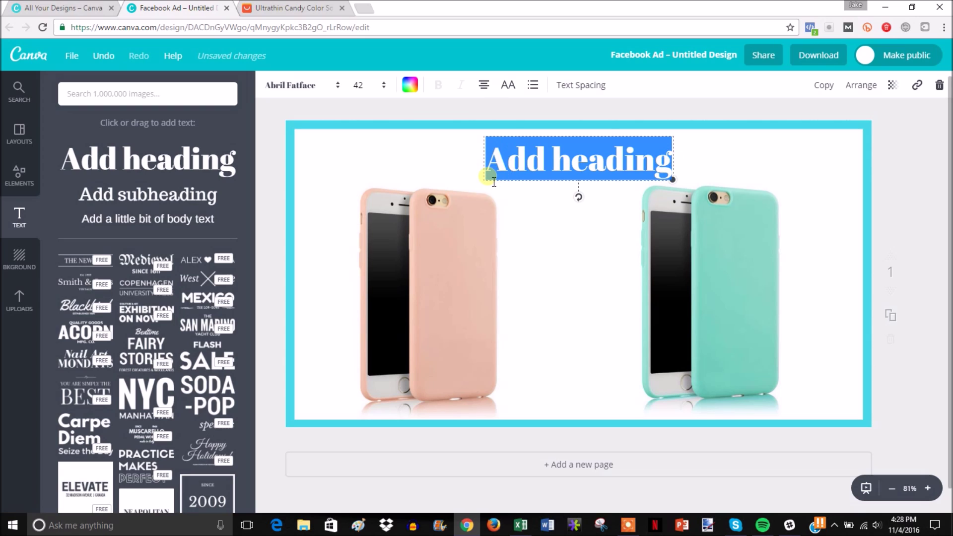
type("Get it fr")
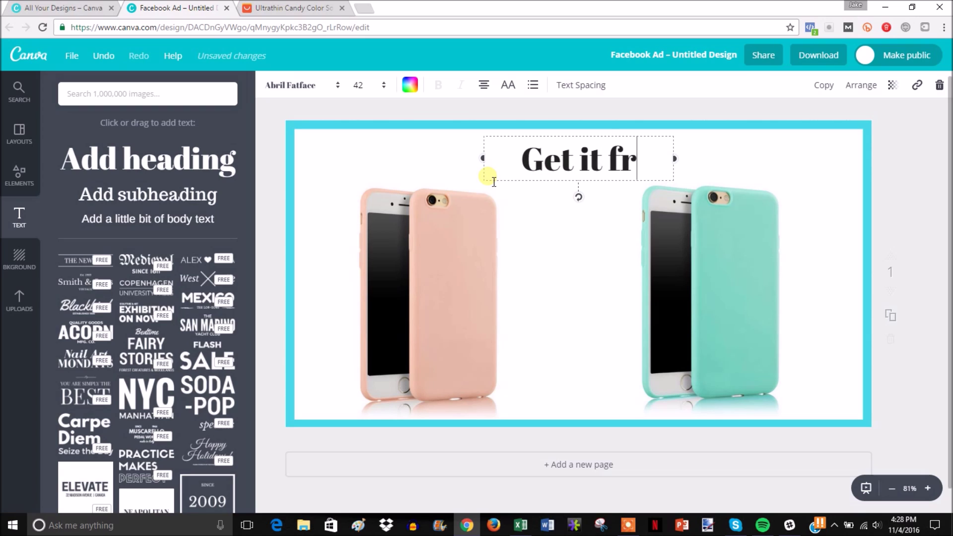
type("ee, just pa")
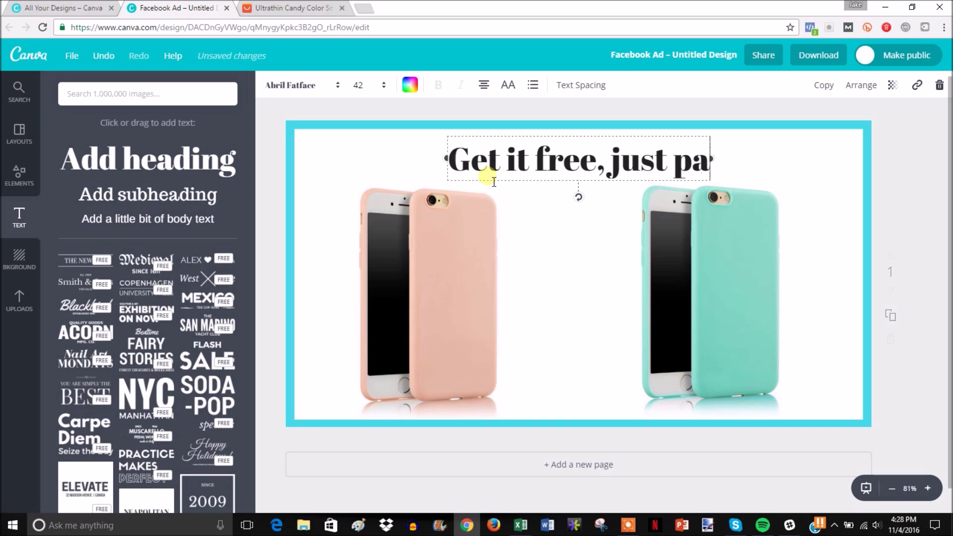
type("y for shipping!")
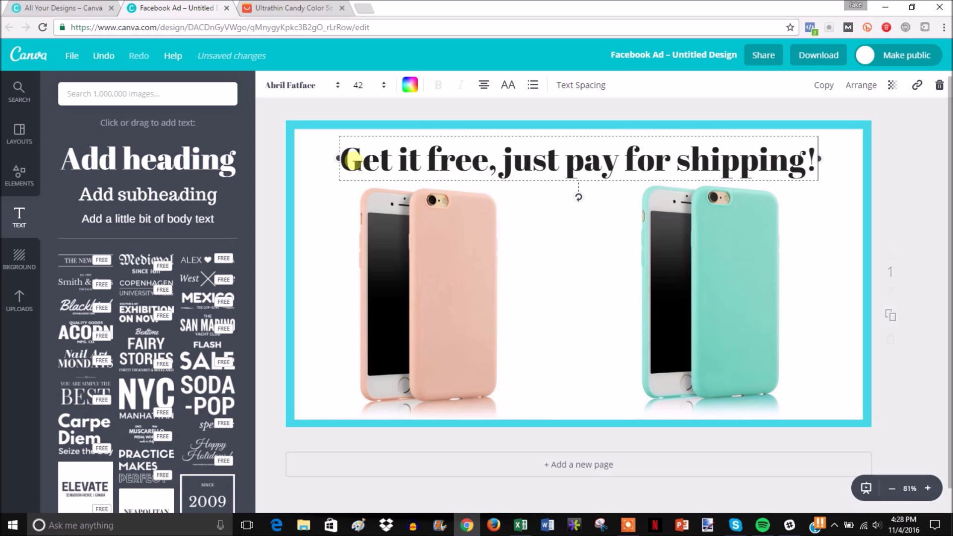
left_click_drag(353, 164, 820, 166)
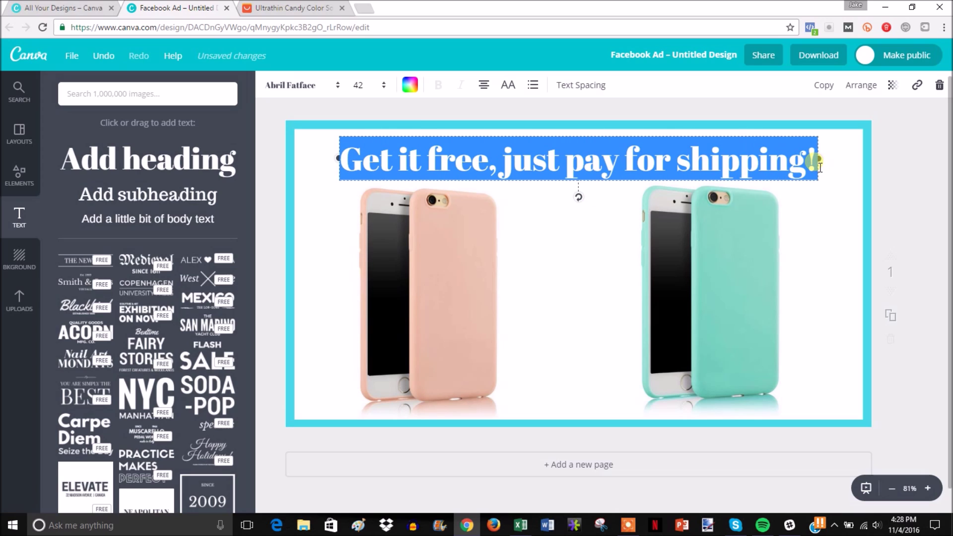
Step: Change the headline font from Abril Fatface to Aileron Regular
left_click(338, 85)
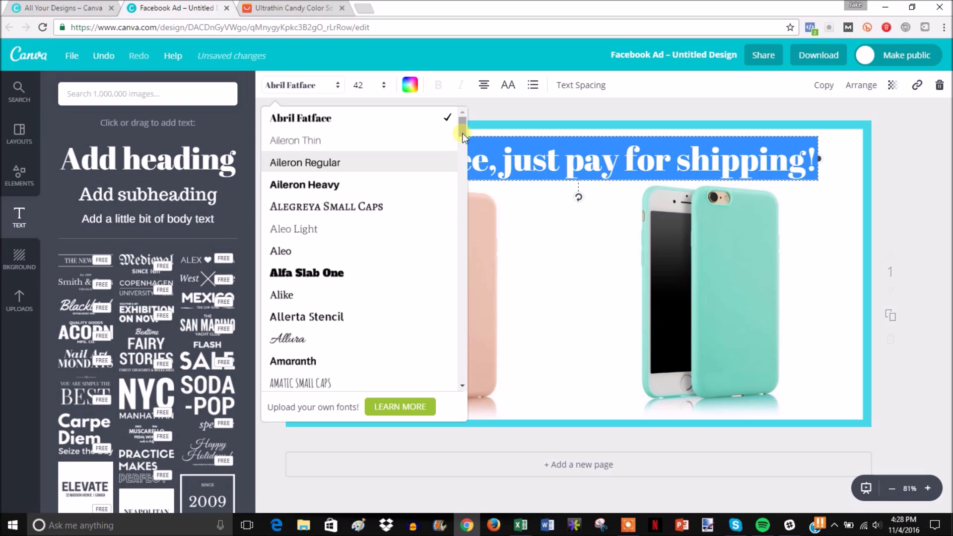
left_click(380, 171)
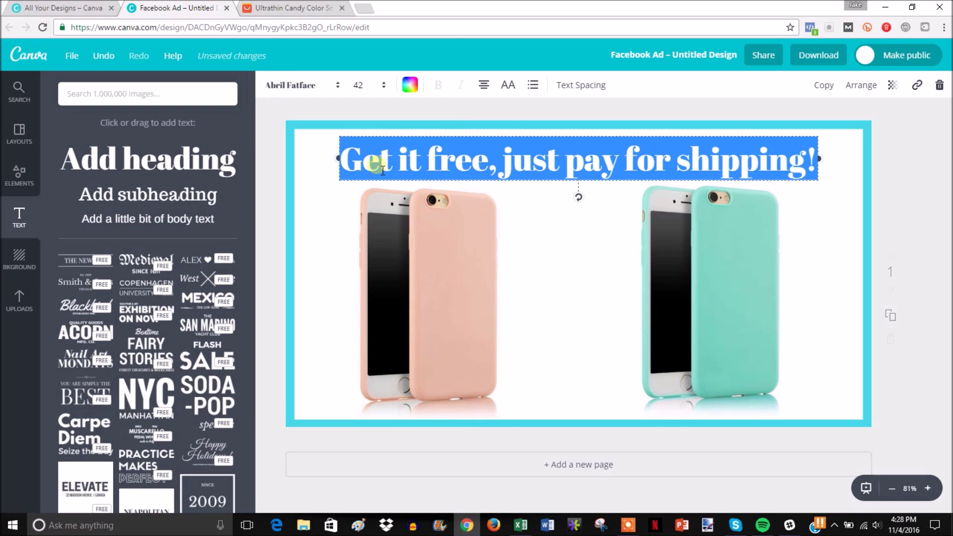
left_click(919, 195)
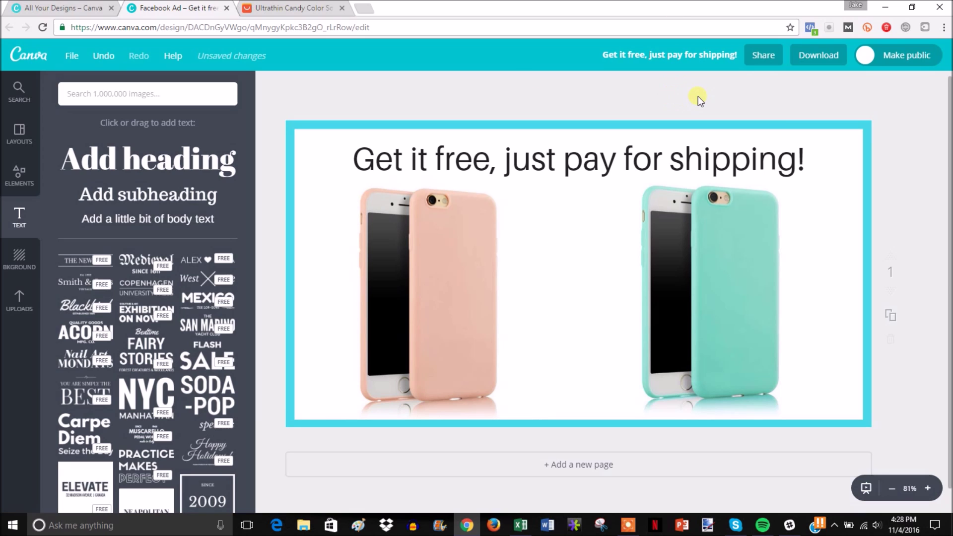
left_click(821, 63)
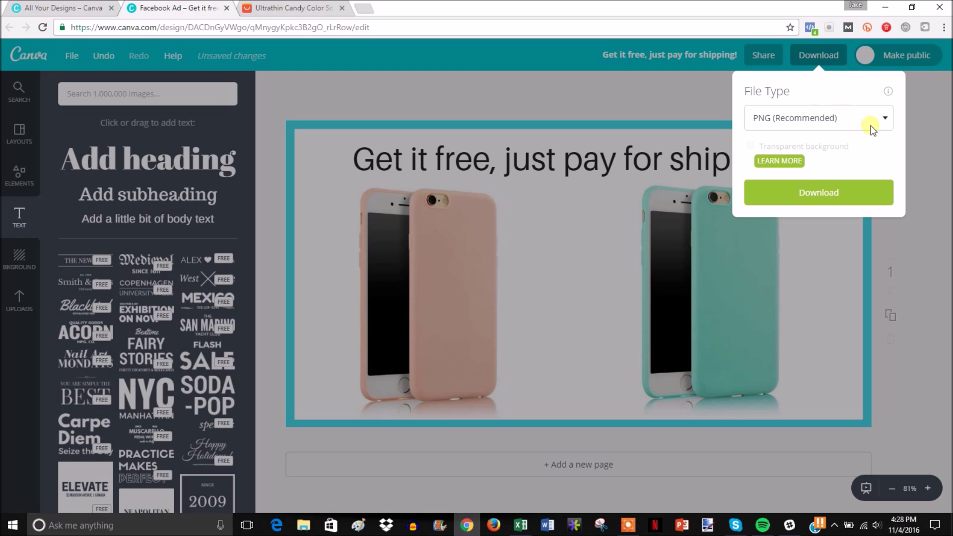
left_click(873, 130)
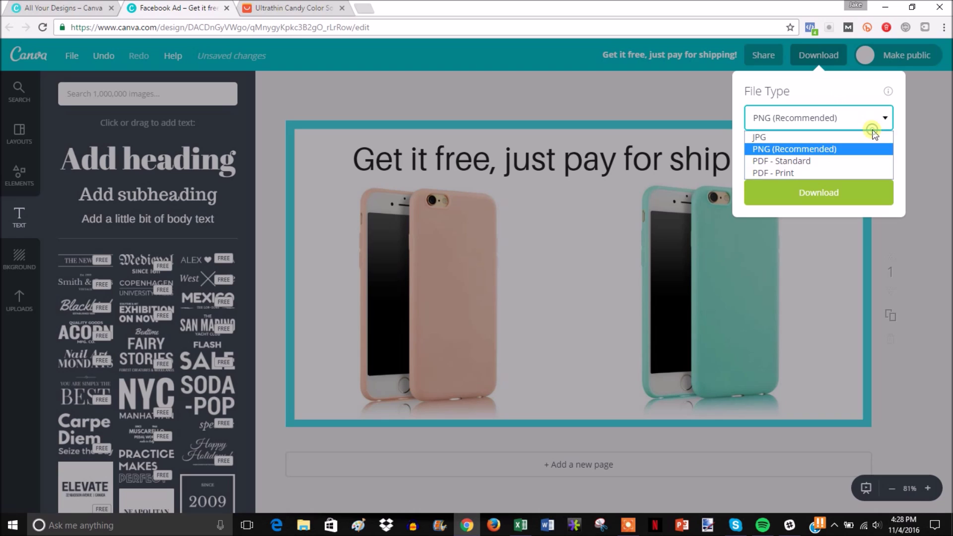